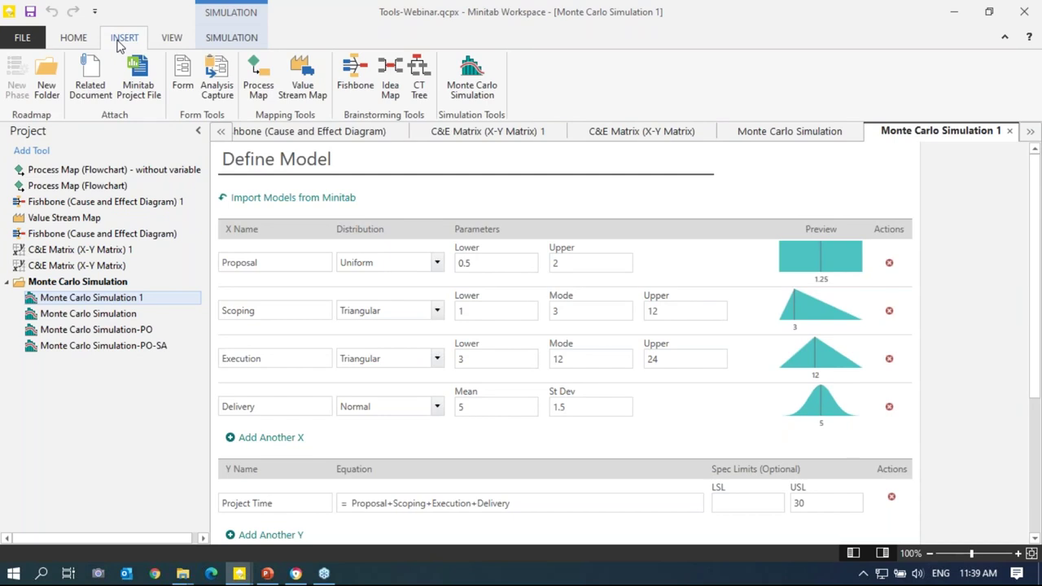
# Step: Insert a new Monte Carlo simulation and define its first input, Proposal, as Uniform with lower 0.5 and upper 2
pyautogui.click(476, 94)
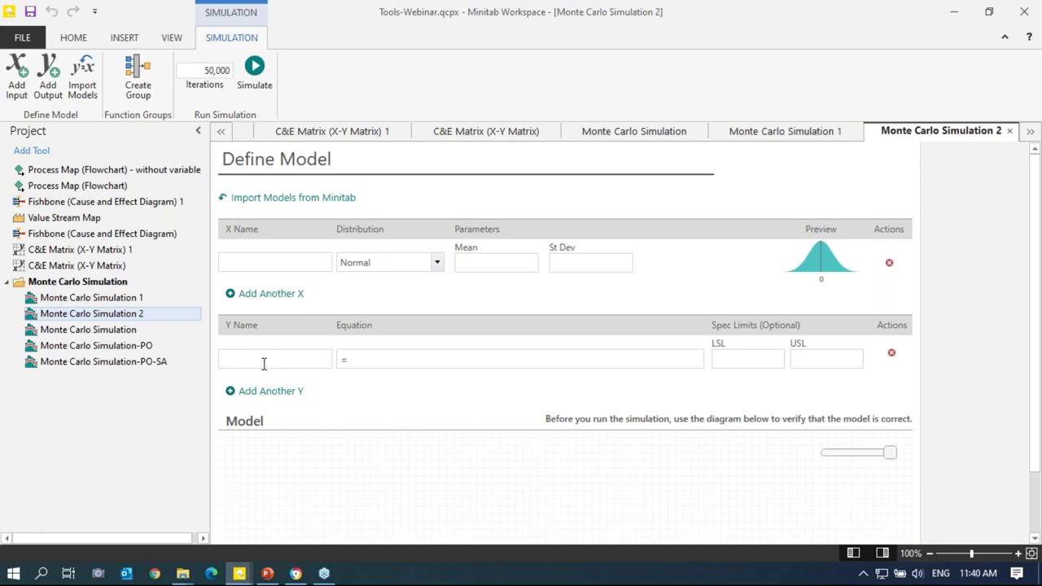
pyautogui.click(250, 262)
pyautogui.write('Propoala')
pyautogui.click(437, 263)
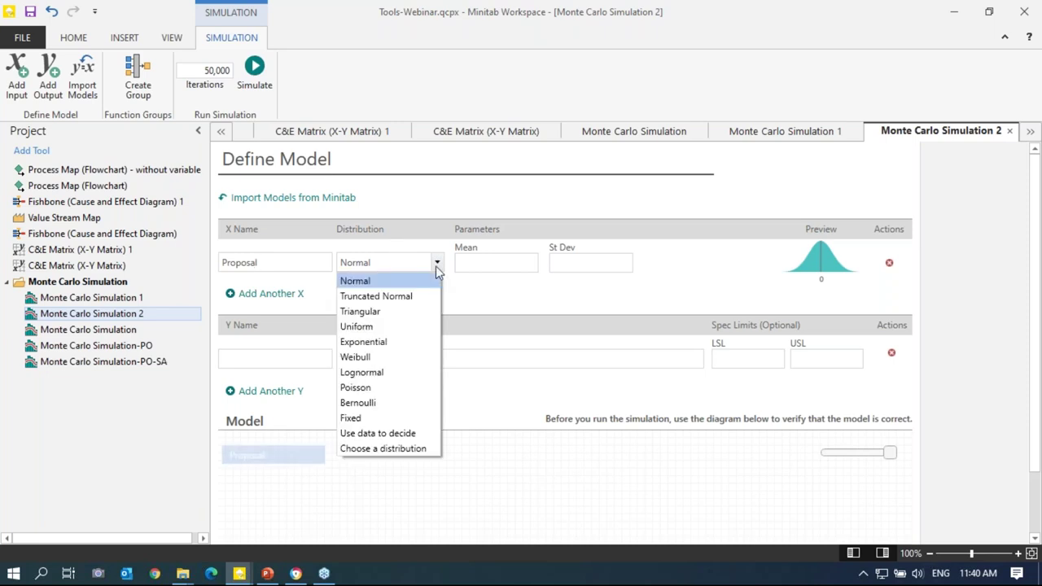
pyautogui.click(397, 327)
pyautogui.click(502, 263)
pyautogui.write('0.5')
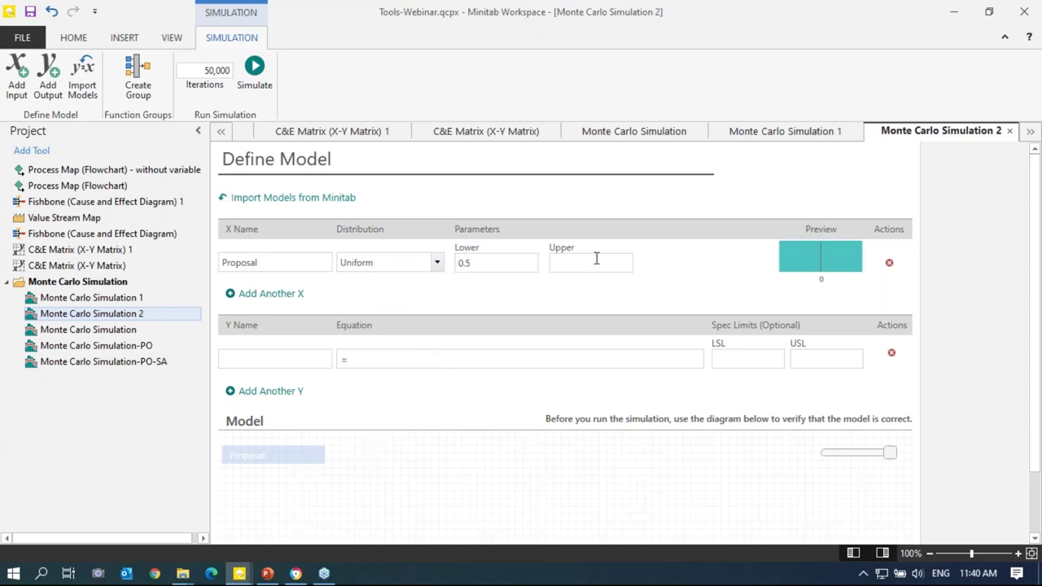
pyautogui.write('2')
# Step: Add a second input named Scoping with a Triangular distribution of lower 1, mode 3 and upper 12
pyautogui.click(252, 295)
pyautogui.write('Scoping')
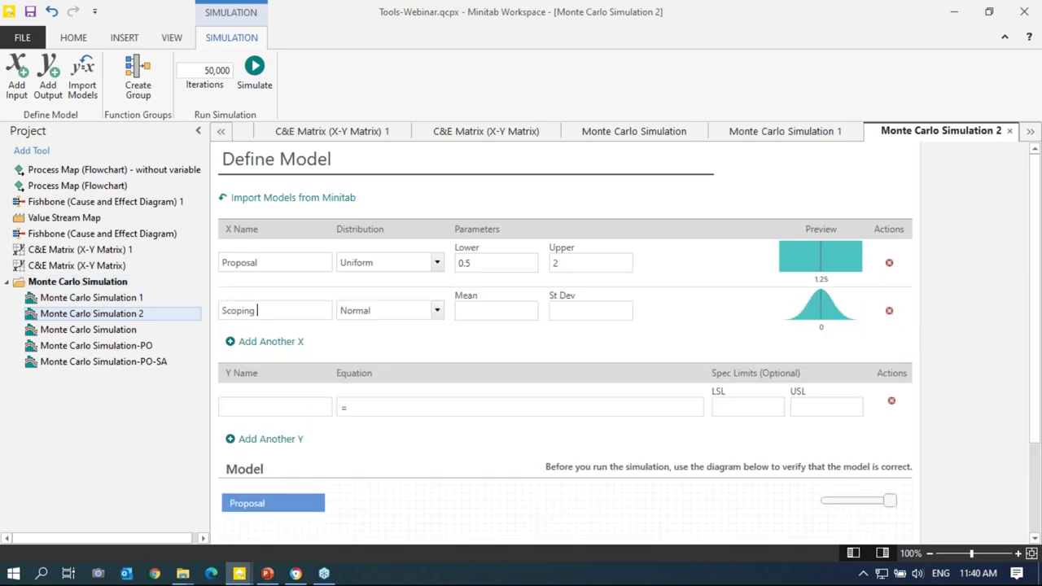
pyautogui.click(435, 315)
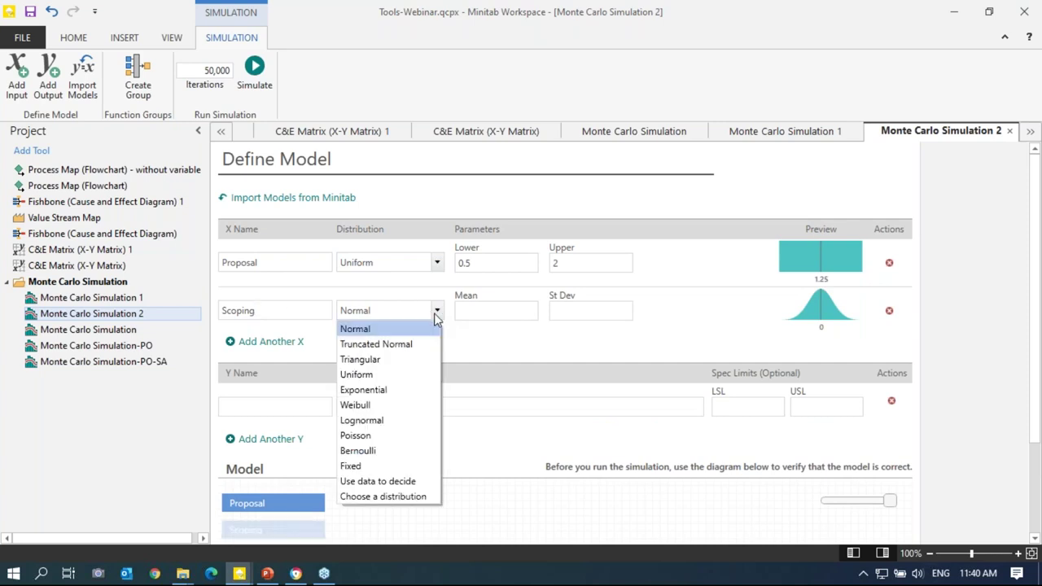
pyautogui.click(360, 359)
pyautogui.click(479, 313)
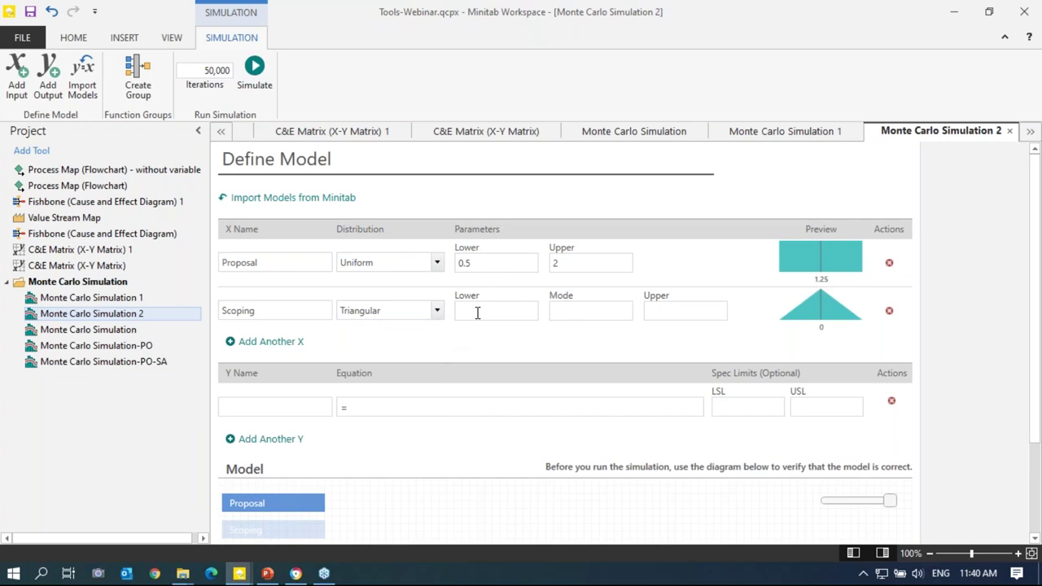
pyautogui.write('1')
pyautogui.write('3')
pyautogui.click(672, 311)
pyautogui.write('12')
# Step: Add a third input named Execution with a Triangular distribution of lower 3, mode 12 and upper 24
pyautogui.click(251, 343)
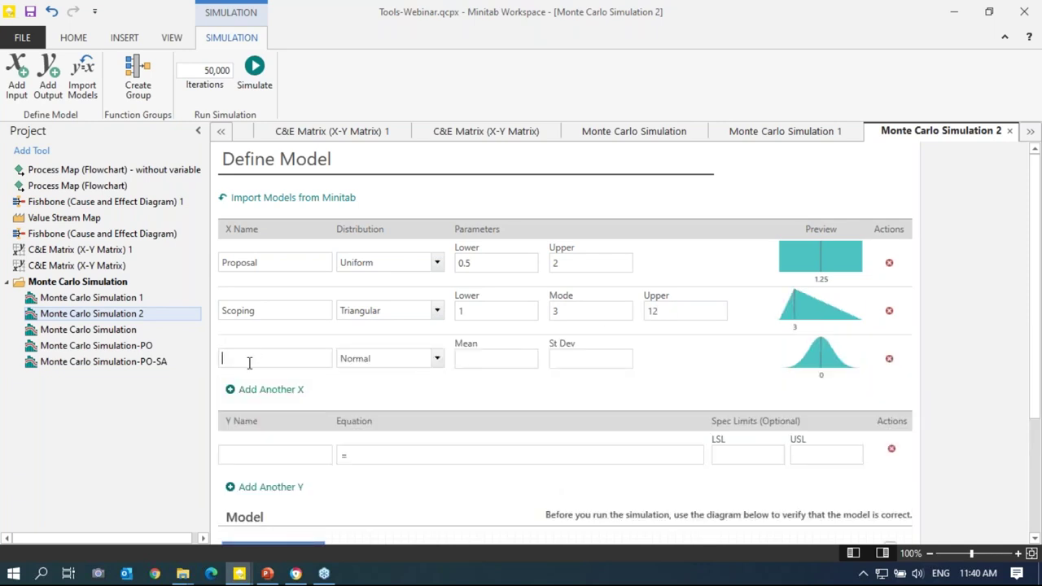
pyautogui.write('Execution')
pyautogui.click(439, 363)
pyautogui.click(391, 407)
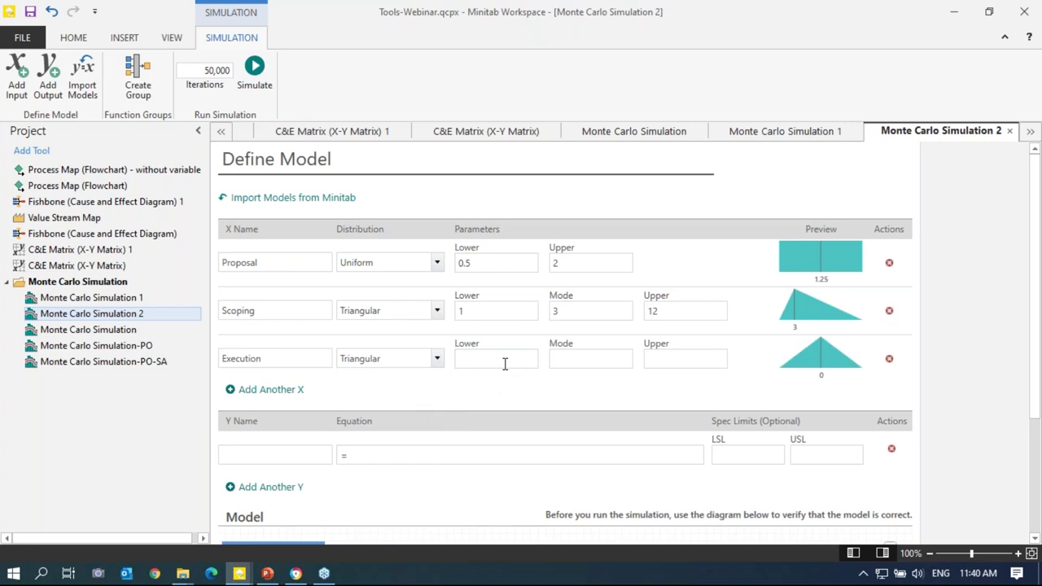
pyautogui.write('3')
pyautogui.press('Tab')
pyautogui.write('1')
pyautogui.write('2')
pyautogui.write('24')
# Step: Add a fourth input named Delivery with a Normal distribution, mean 5 and standard deviation 1.5
pyautogui.click(249, 391)
pyautogui.write('Delivery')
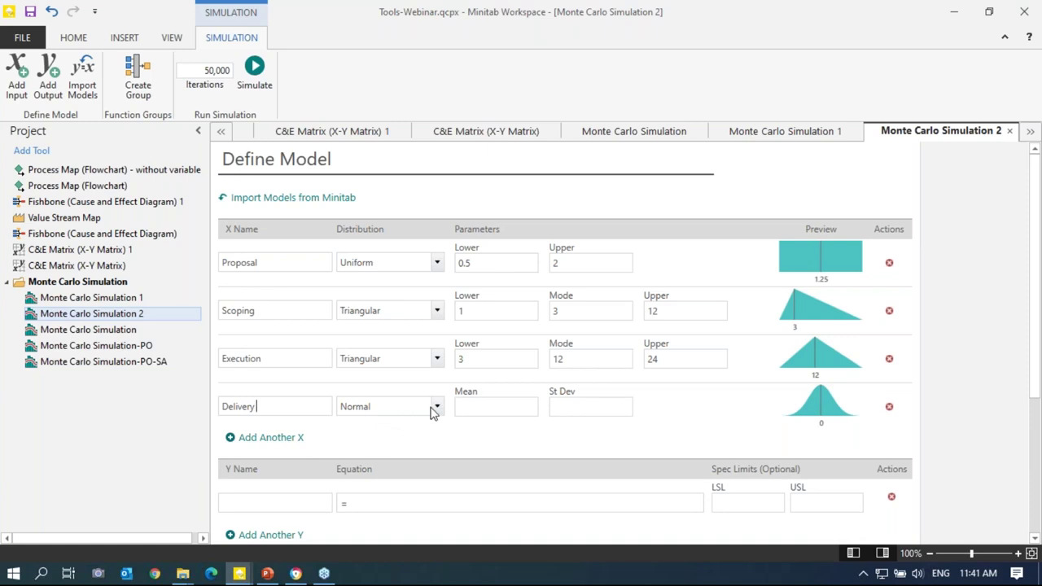
pyautogui.click(494, 406)
pyautogui.write('5')
pyautogui.click(572, 410)
pyautogui.write('1.5')
# Step: Name the output Project and define its equation as Proposal + Scoping + Execution + Delivery
pyautogui.scroll(-3, 342, 440)
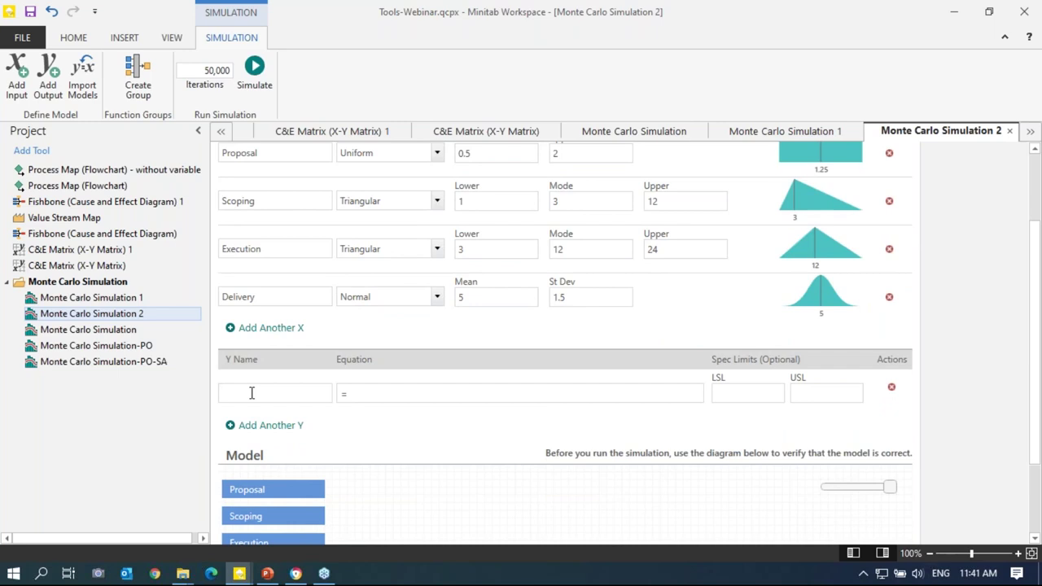
pyautogui.write('Project')
pyautogui.click(395, 394)
pyautogui.write('Propsal')
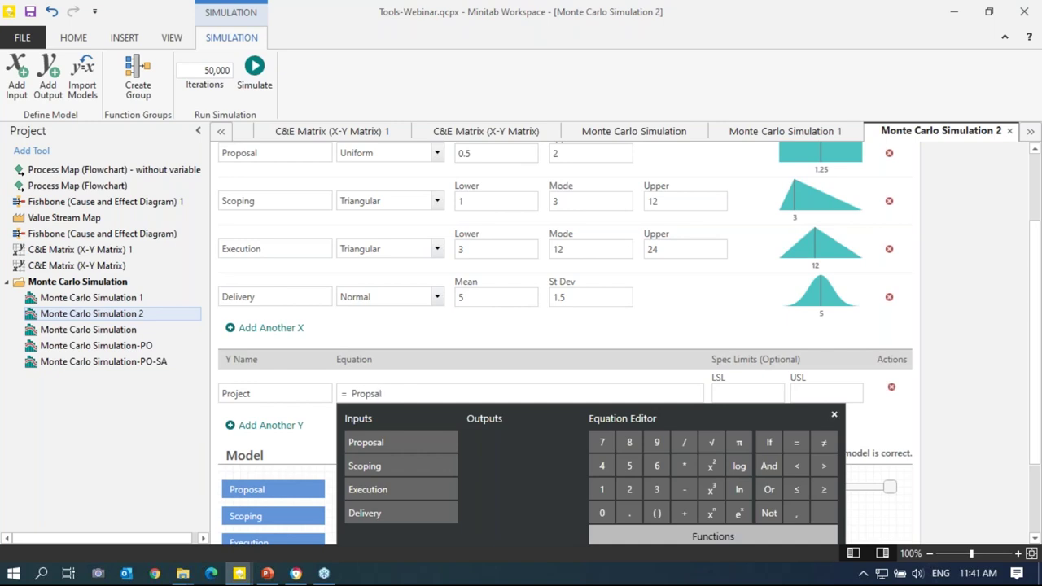
pyautogui.press('BackSpace')
pyautogui.press('BackSpace')
pyautogui.write('posal + Scoping + Execution + Delievry')
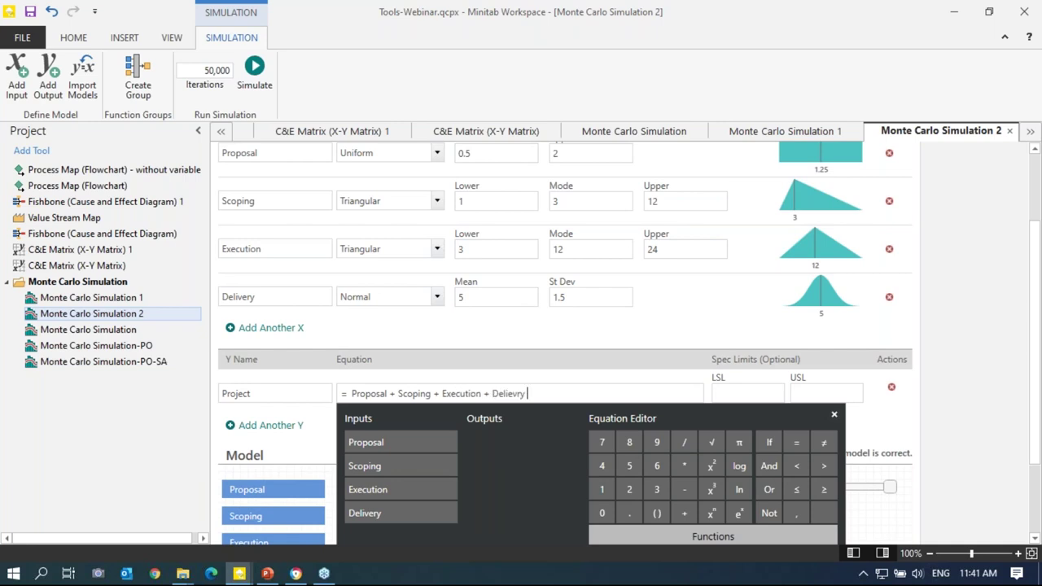
pyautogui.press('BackSpace')
pyautogui.press('BackSpace')
pyautogui.press('BackSpace')
pyautogui.write('very')
pyautogui.click(968, 426)
# Step: Check the model diagram linking the four inputs to Project and run the simulation with 50,000 iterations
pyautogui.scroll(-2, 1000, 375)
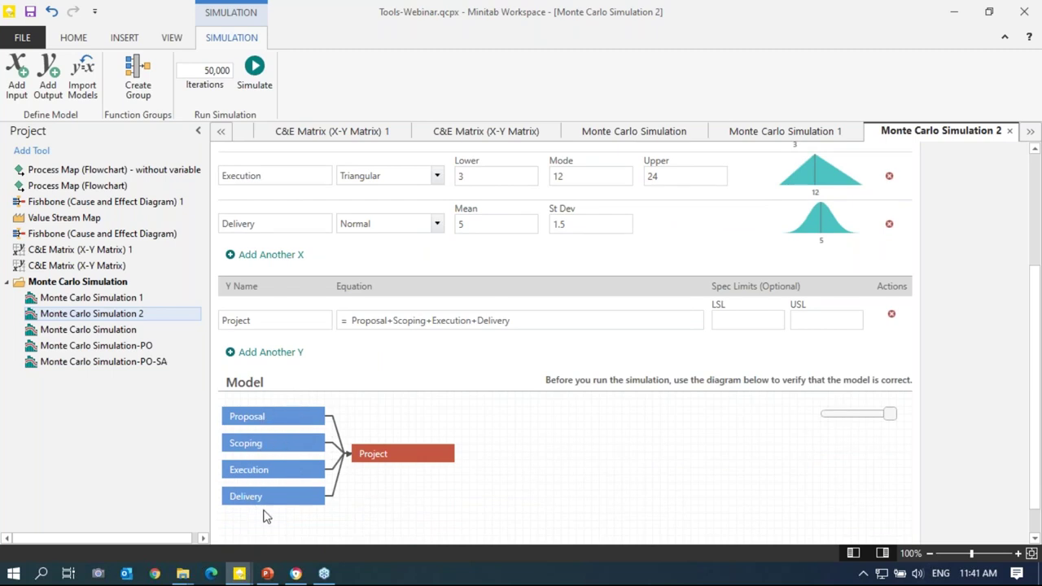
pyautogui.scroll(3, 439, 447)
pyautogui.scroll(-5, 434, 450)
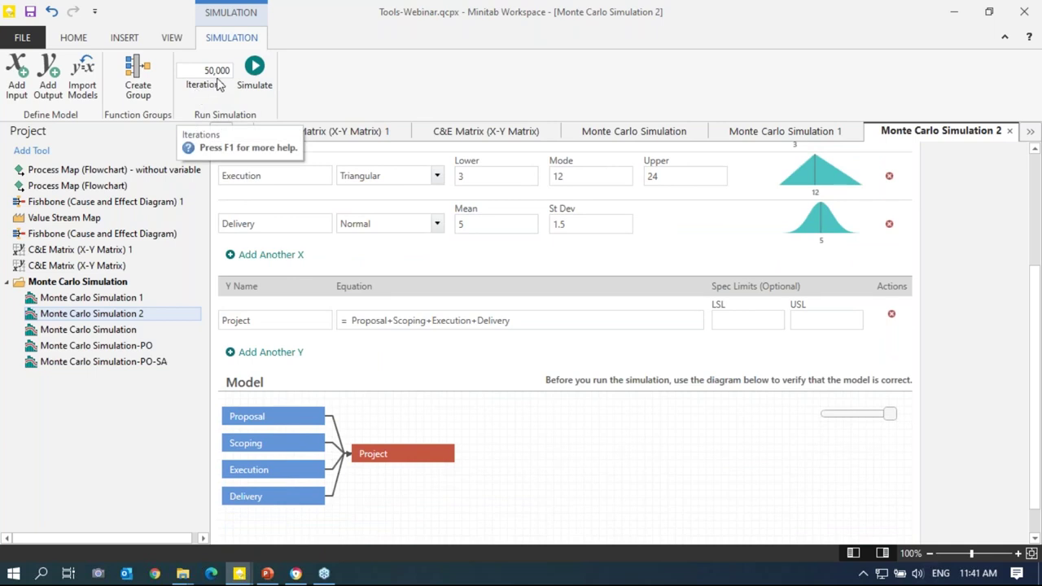
pyautogui.click(255, 74)
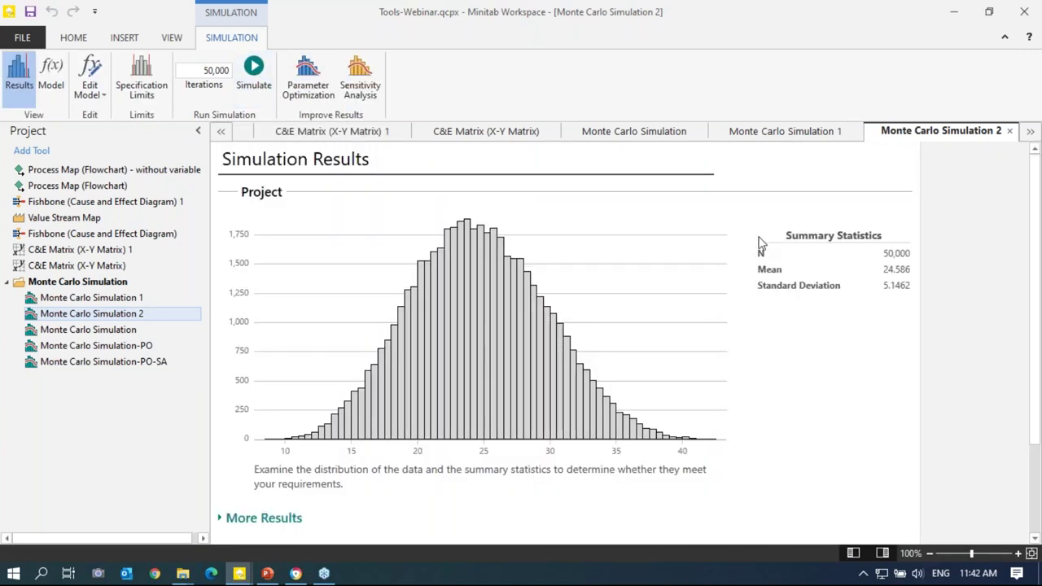
# Step: Compare the results of Monte Carlo Simulation 2 with the model and spec limits defined in Monte Carlo Simulation 1
pyautogui.click(778, 133)
pyautogui.scroll(-1, 744, 377)
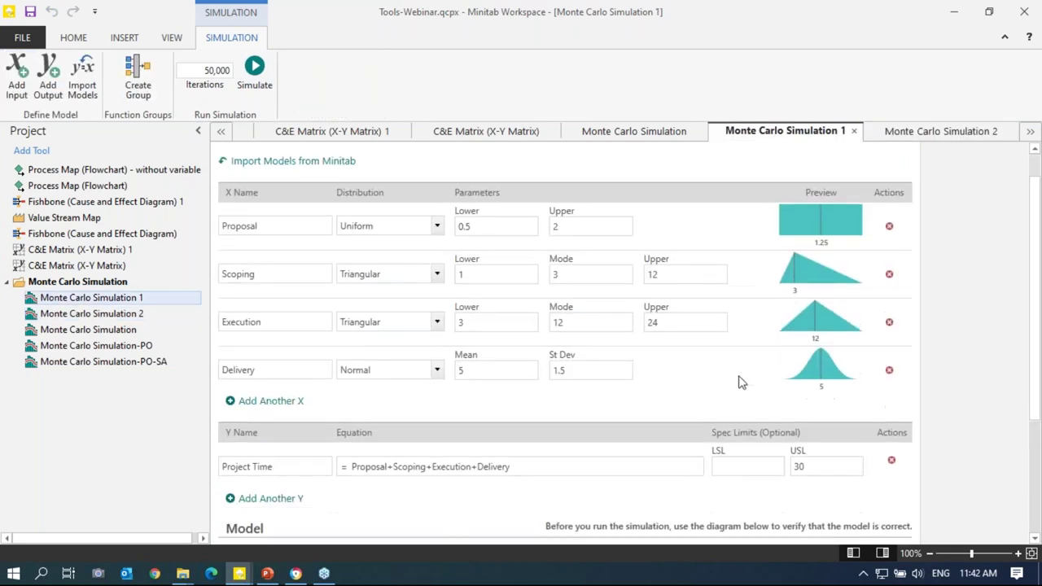
pyautogui.click(934, 135)
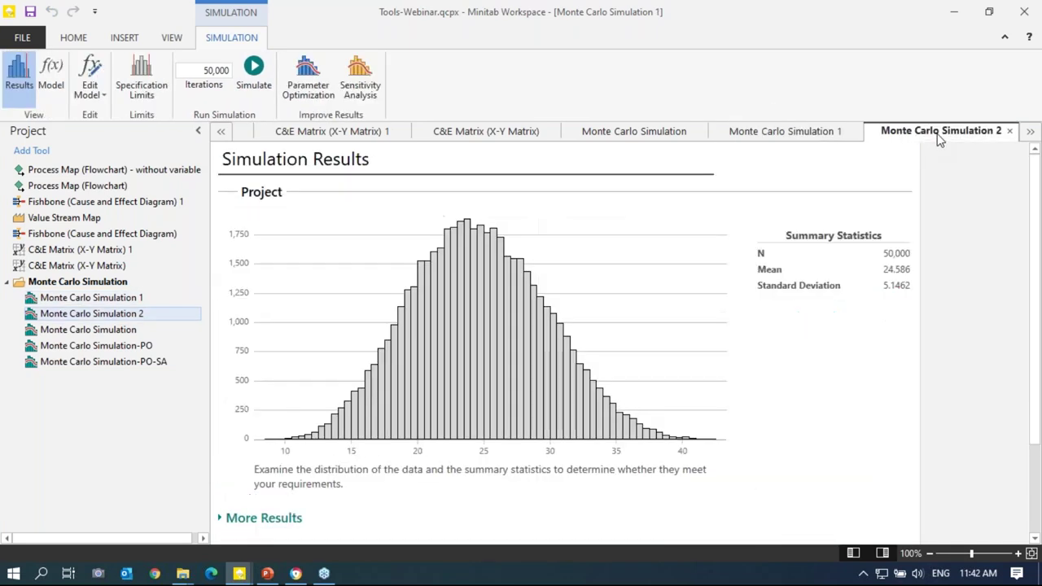
pyautogui.scroll(-3, 787, 363)
pyautogui.scroll(3, 799, 415)
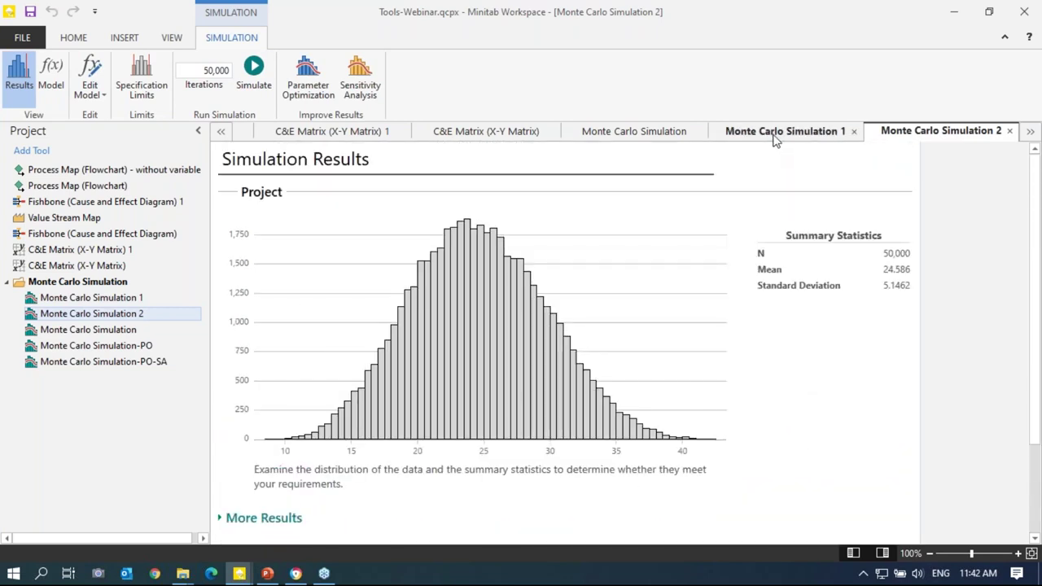
pyautogui.click(775, 135)
pyautogui.scroll(-1, 761, 342)
pyautogui.scroll(-2, 775, 365)
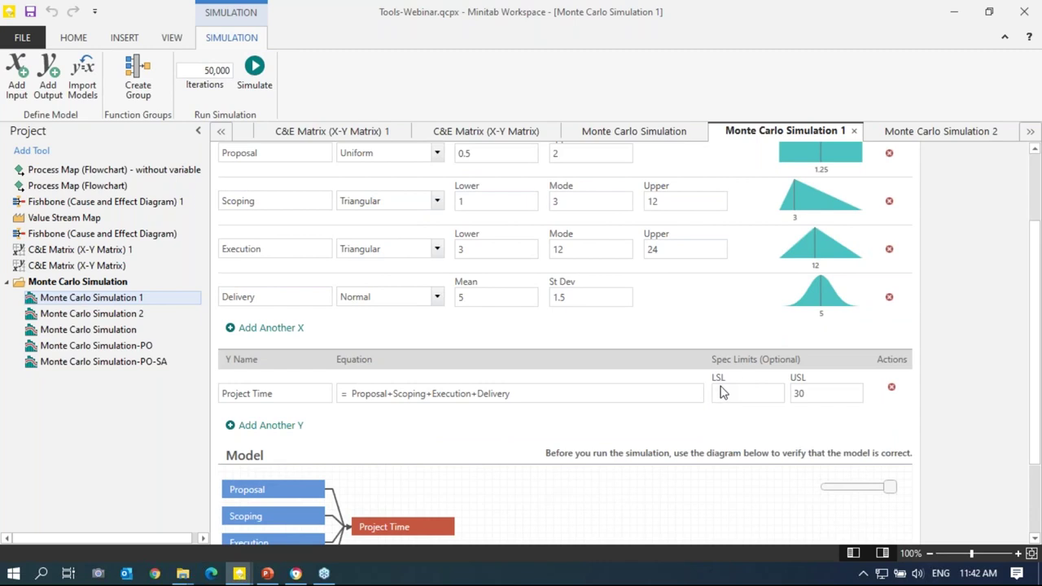
# Step: Run the 50,000-iteration simulation of Project Time in Monte Carlo Simulation 1 with the upper spec limit at 30
pyautogui.doubleClick(810, 395)
pyautogui.click(810, 395)
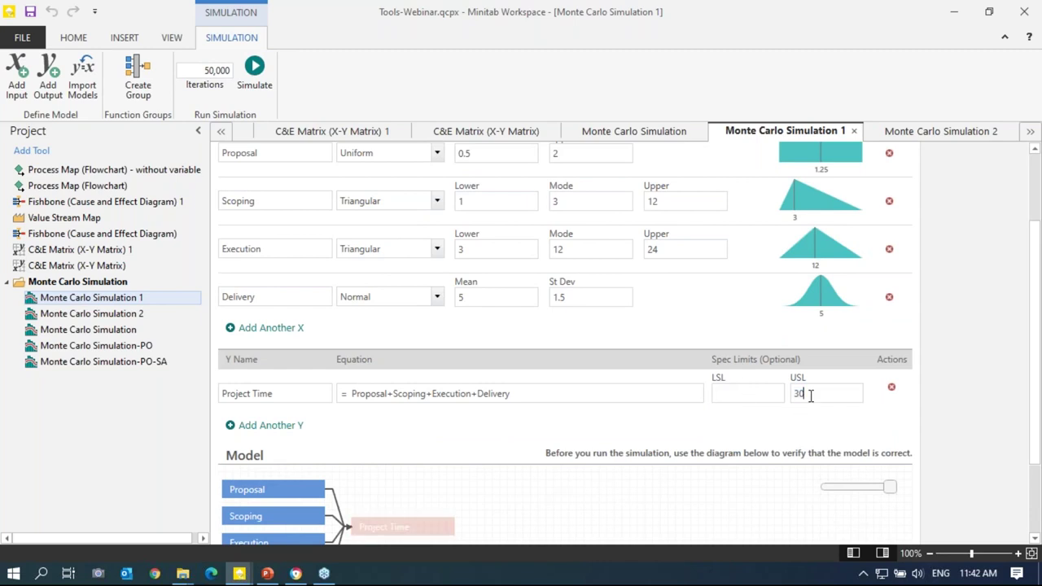
pyautogui.scroll(-3, 809, 395)
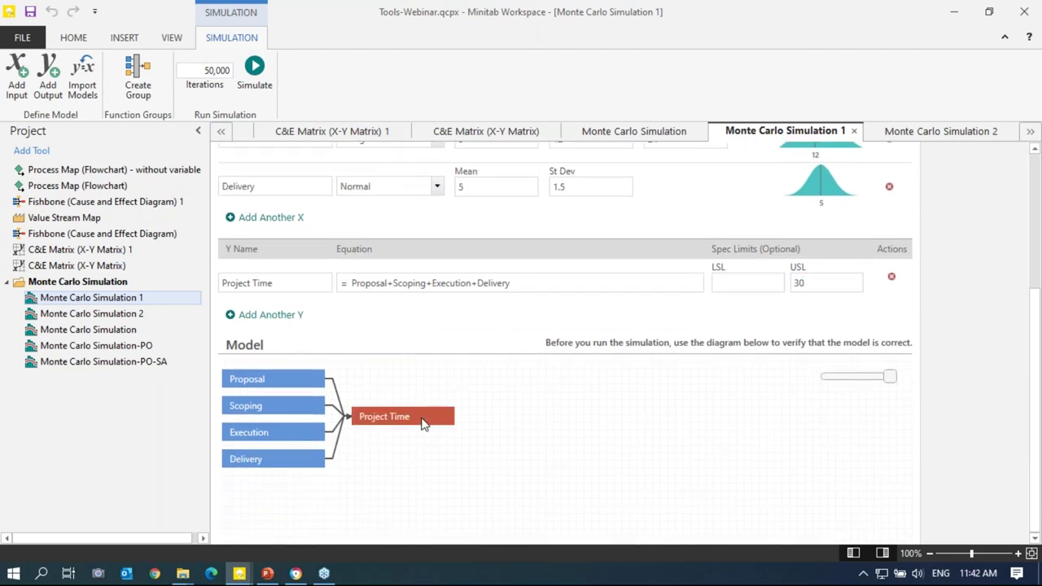
pyautogui.scroll(5, 721, 370)
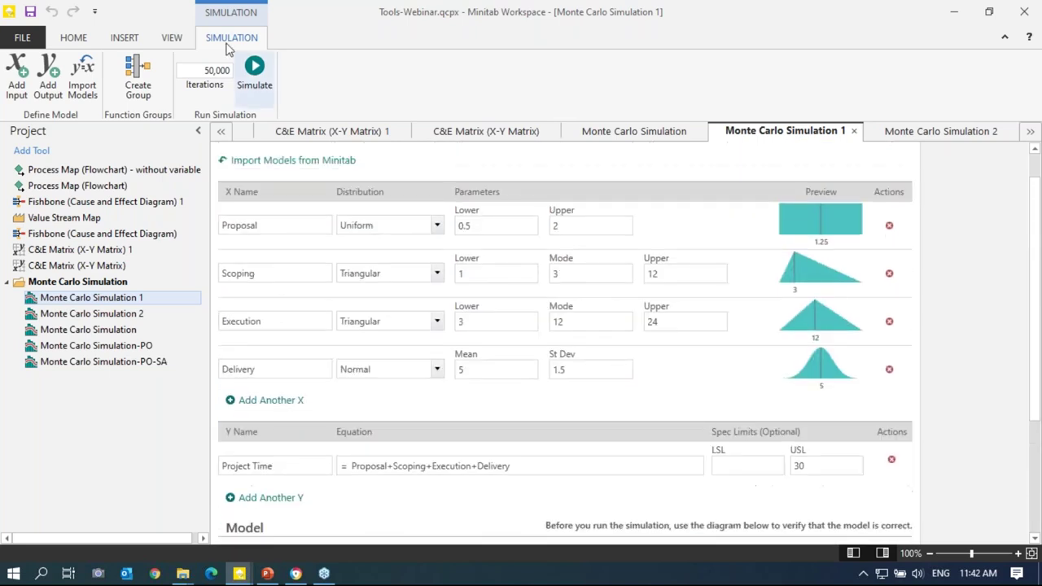
pyautogui.click(252, 71)
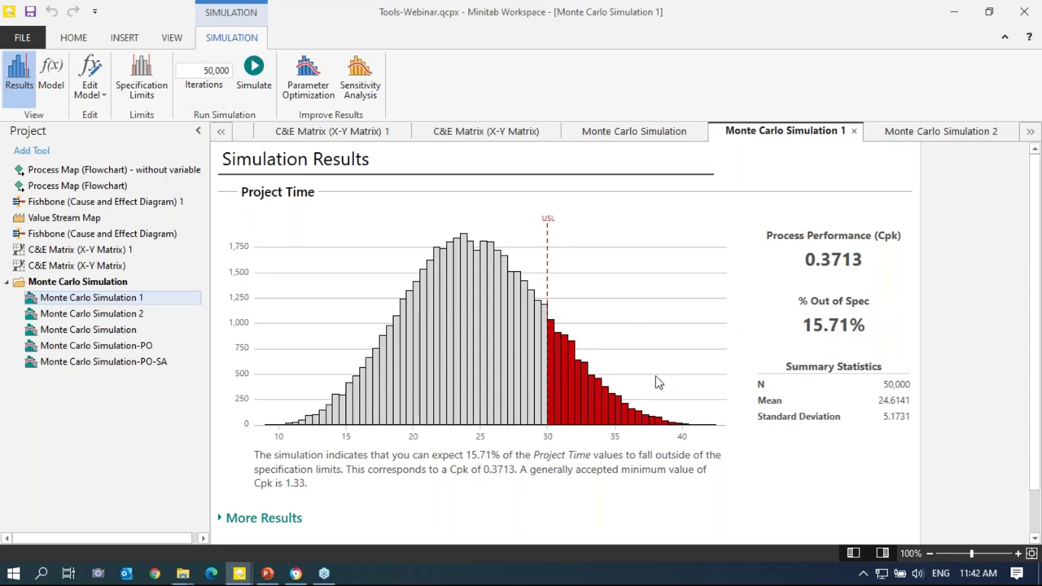
# Step: Start Parameter Optimization for Project Time and set the search ranges to 3–5 for Proposal and 5–8 for Scoping
pyautogui.scroll(-1, 733, 373)
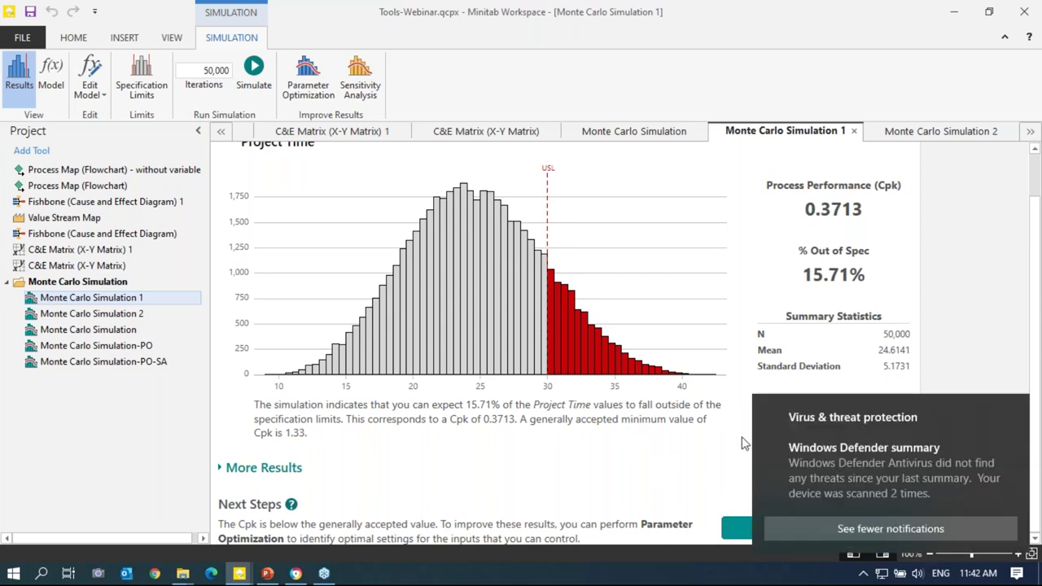
pyautogui.click(735, 529)
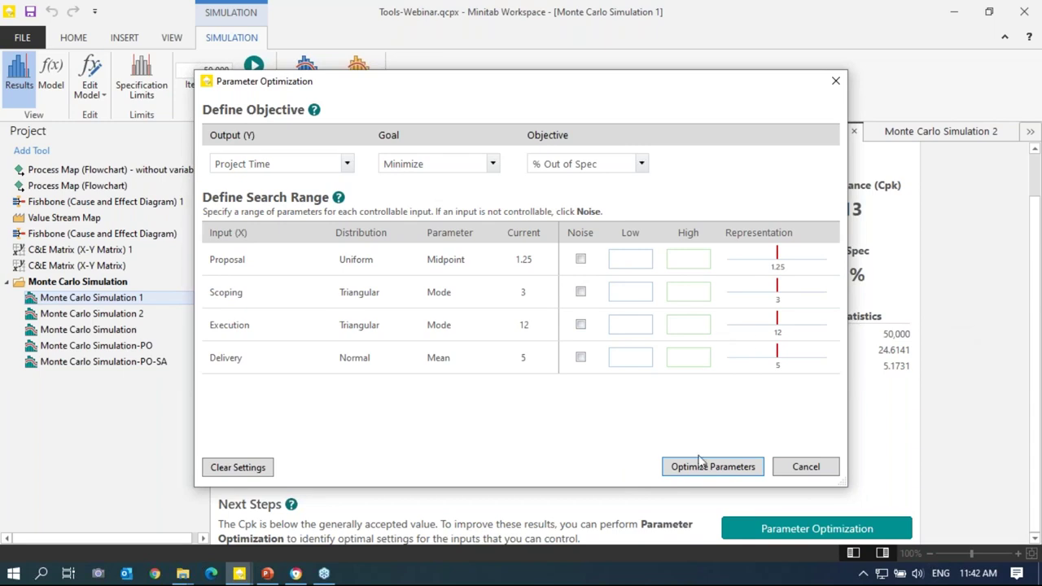
pyautogui.click(636, 261)
pyautogui.write('3')
pyautogui.write('5')
pyautogui.click(617, 291)
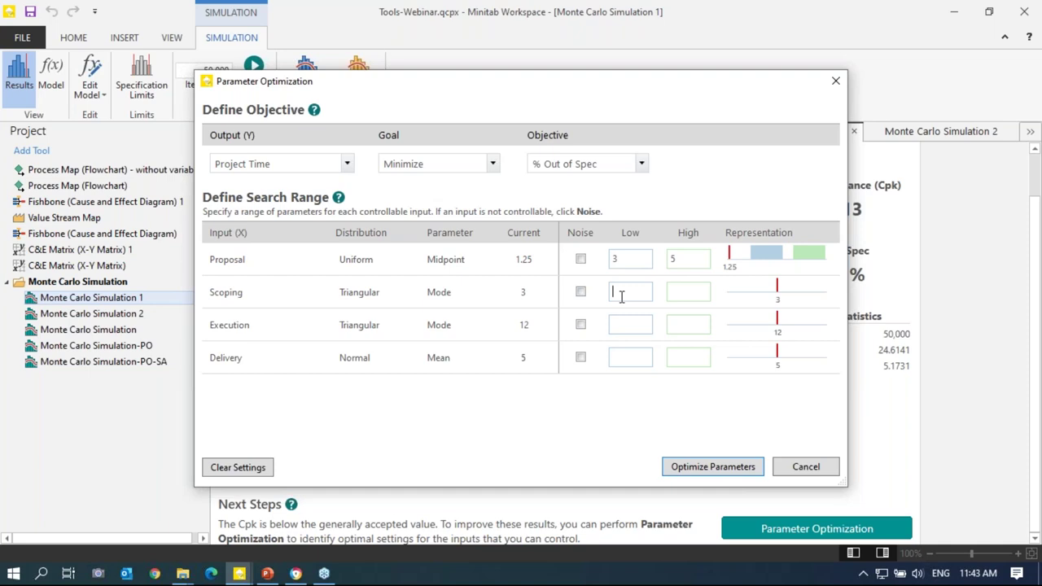
pyautogui.write('5')
pyautogui.click(684, 293)
pyautogui.write('8')
# Step: Set the search ranges to 4–7 for Execution and 6–8 for Delivery, and run the parameter optimization
pyautogui.click(642, 327)
pyautogui.write('4')
pyautogui.click(694, 330)
pyautogui.write('7')
pyautogui.click(625, 363)
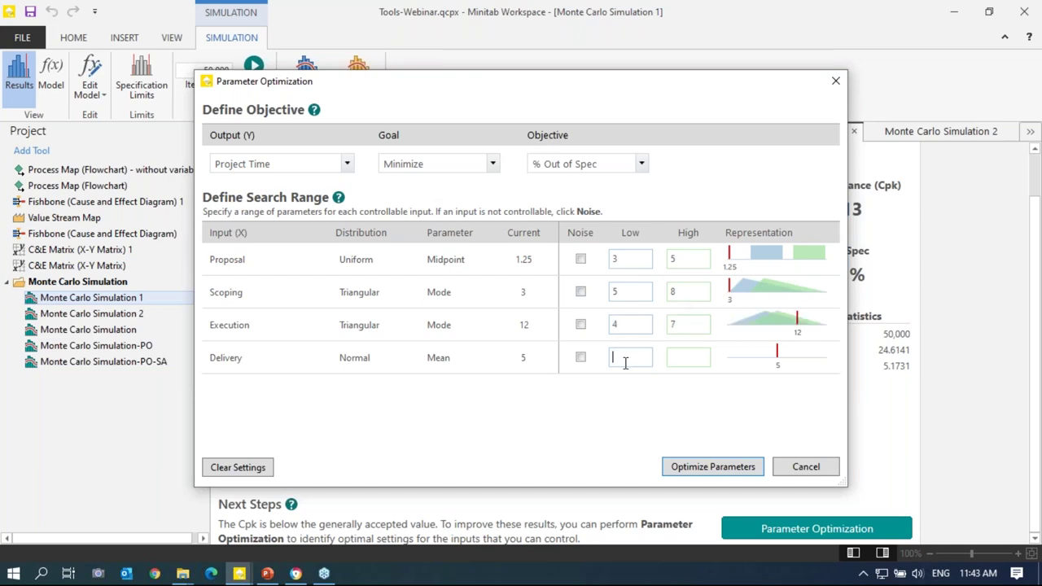
pyautogui.write('6')
pyautogui.click(683, 358)
pyautogui.write('8')
pyautogui.click(724, 471)
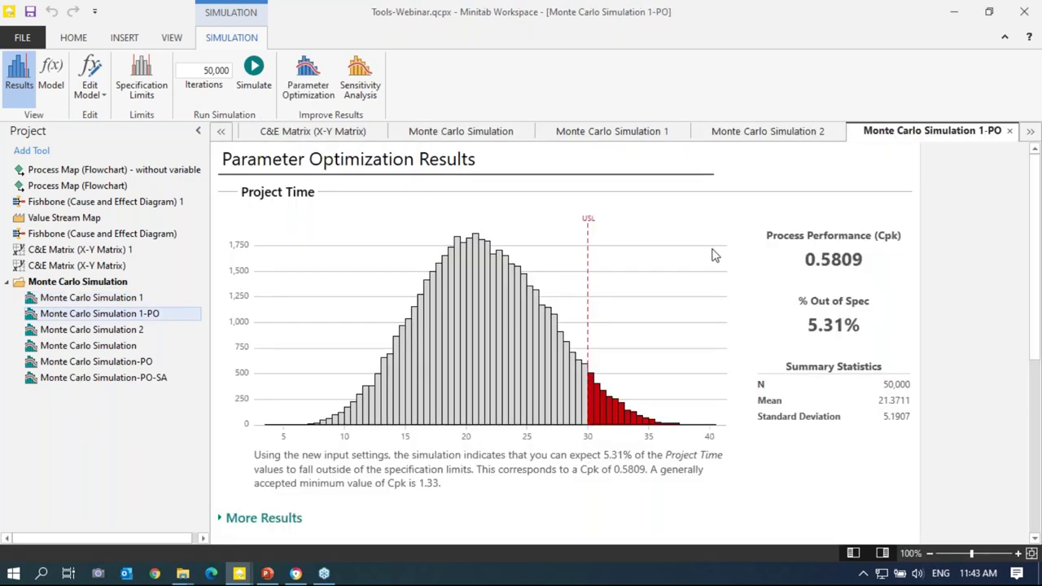
# Step: Start Sensitivity Analysis from the parameter optimization results and set the standard deviation change to -30% for Proposal and 30% for Scoping
pyautogui.scroll(-2, 640, 279)
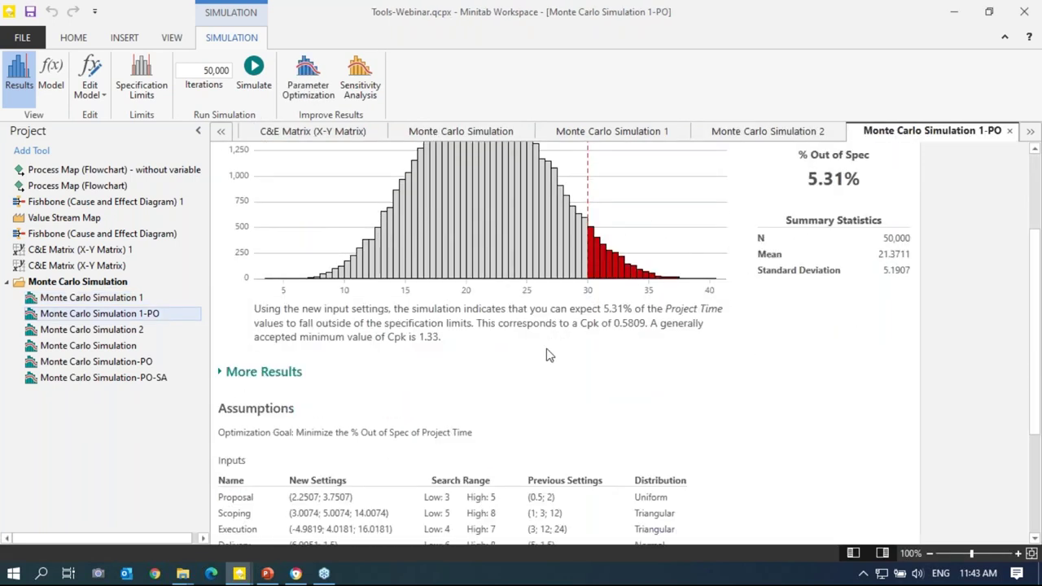
pyautogui.scroll(-2, 554, 358)
pyautogui.scroll(-1, 570, 366)
pyautogui.scroll(2, 572, 367)
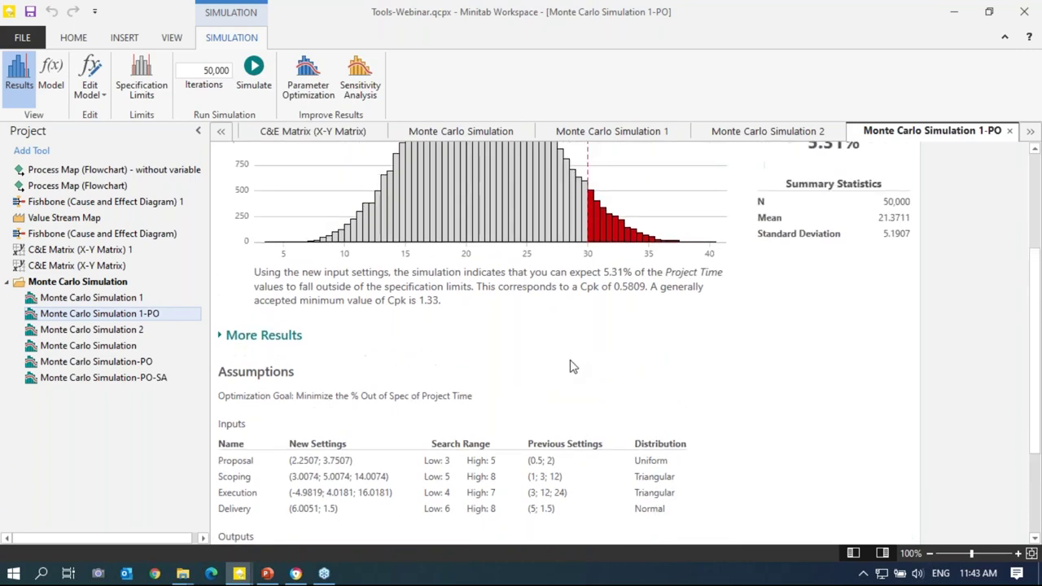
pyautogui.scroll(-3, 623, 362)
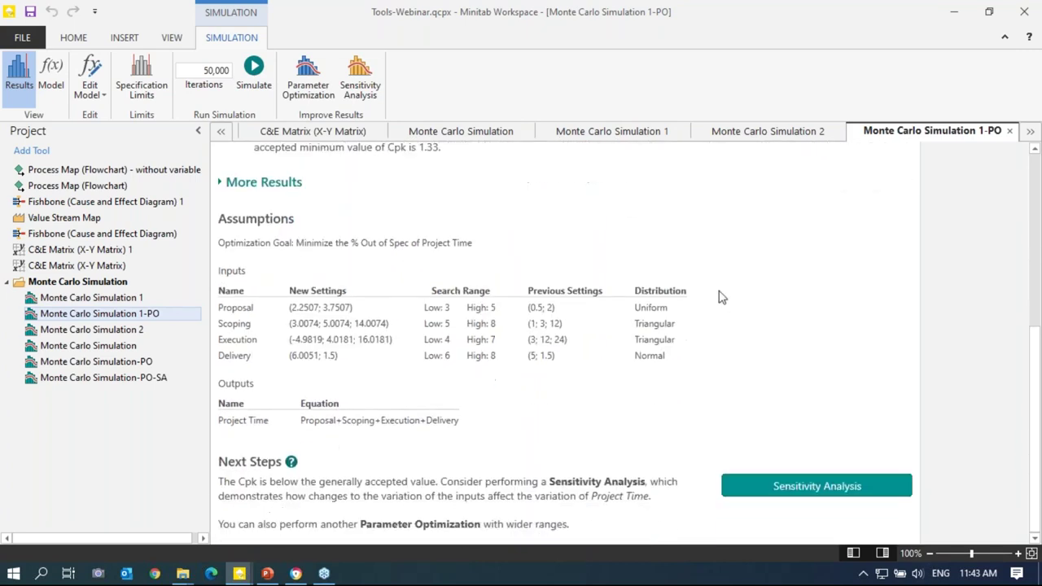
pyautogui.click(808, 489)
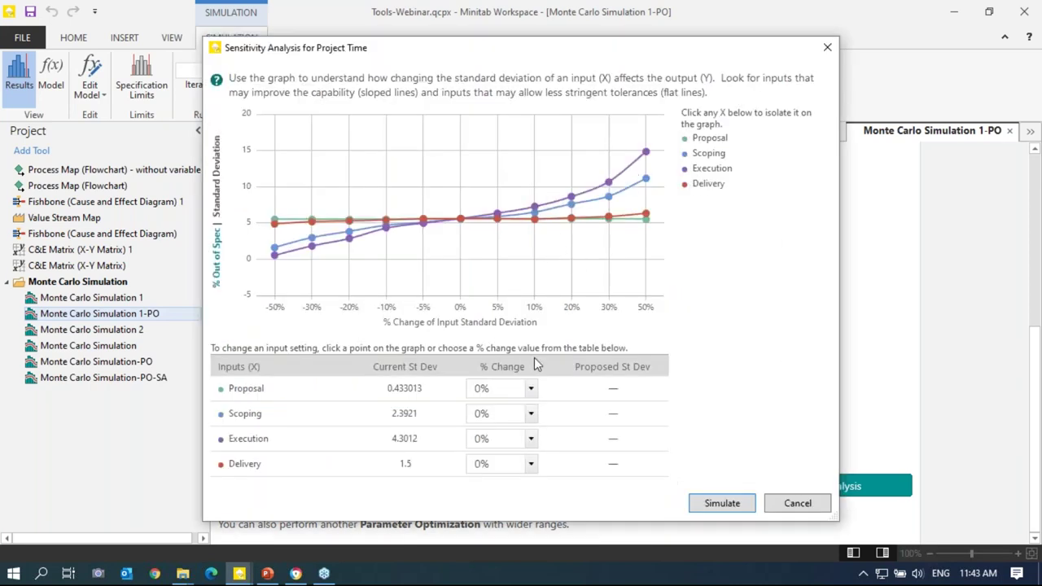
pyautogui.click(531, 389)
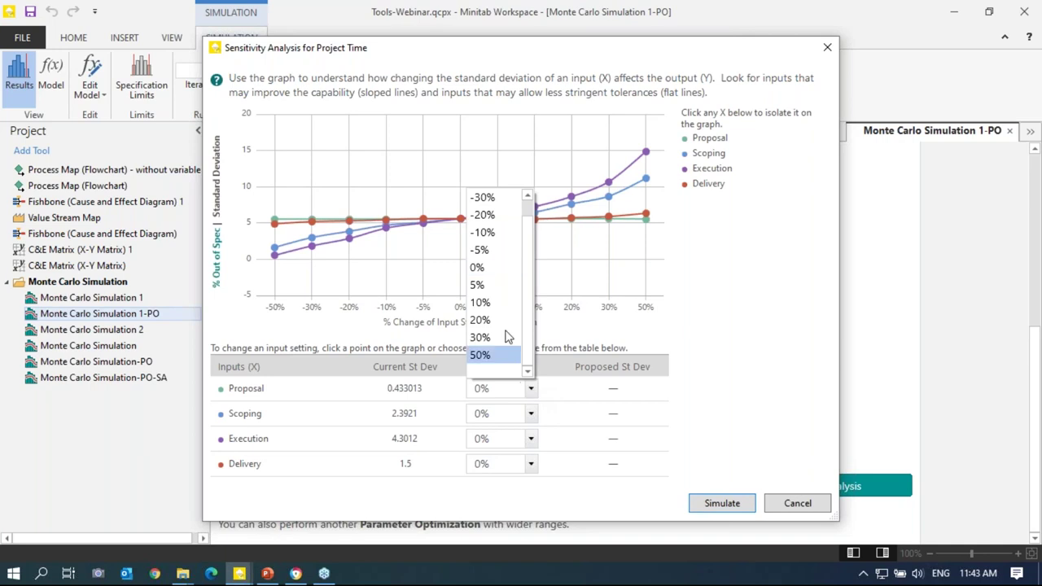
pyautogui.click(485, 197)
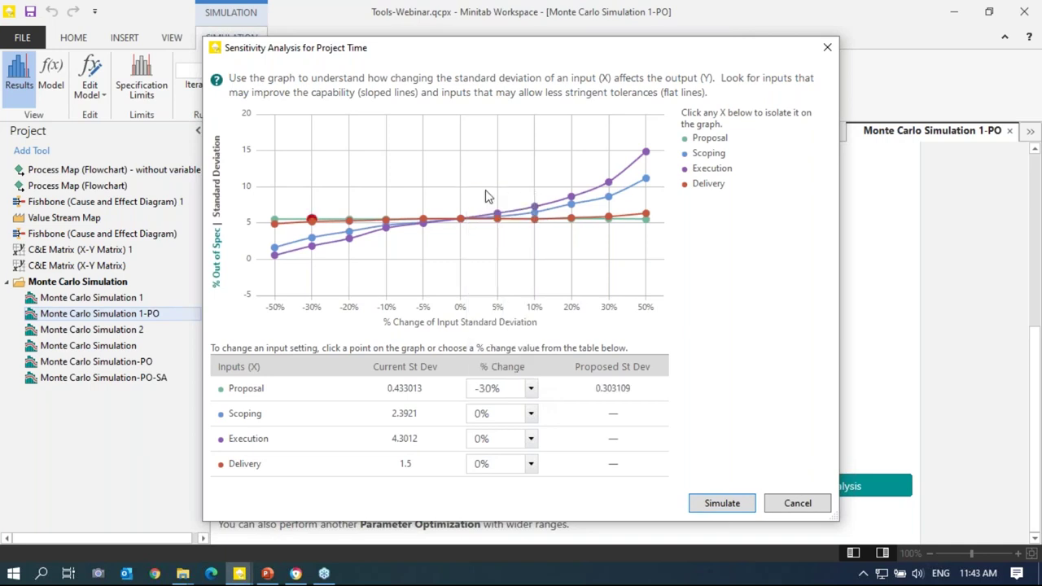
pyautogui.click(531, 413)
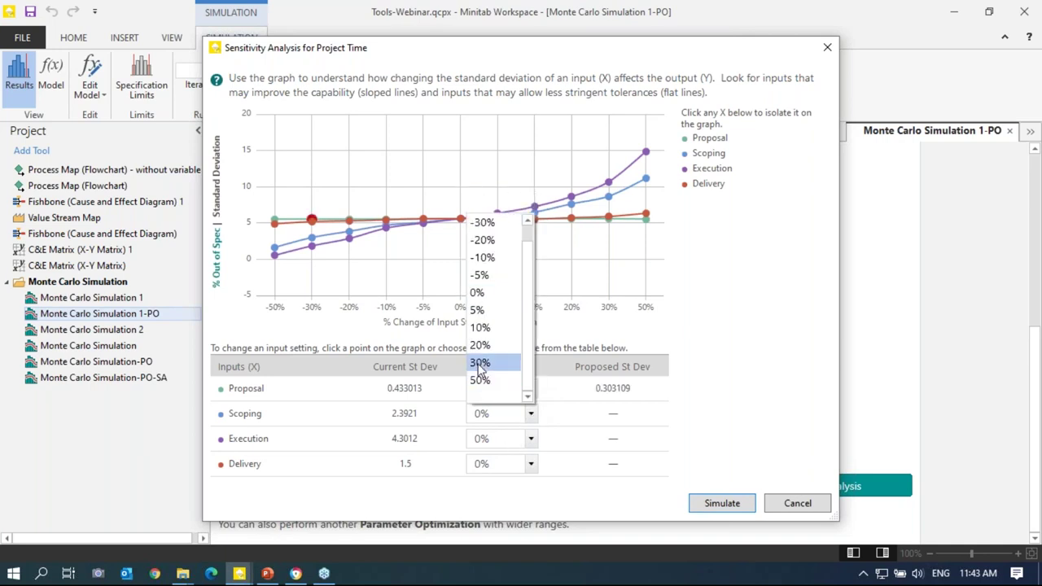
pyautogui.click(481, 364)
# Step: Set the standard deviation change to 50% for Execution and 30% for Delivery, and simulate the sensitivity analysis
pyautogui.click(530, 439)
pyautogui.click(481, 405)
pyautogui.click(529, 466)
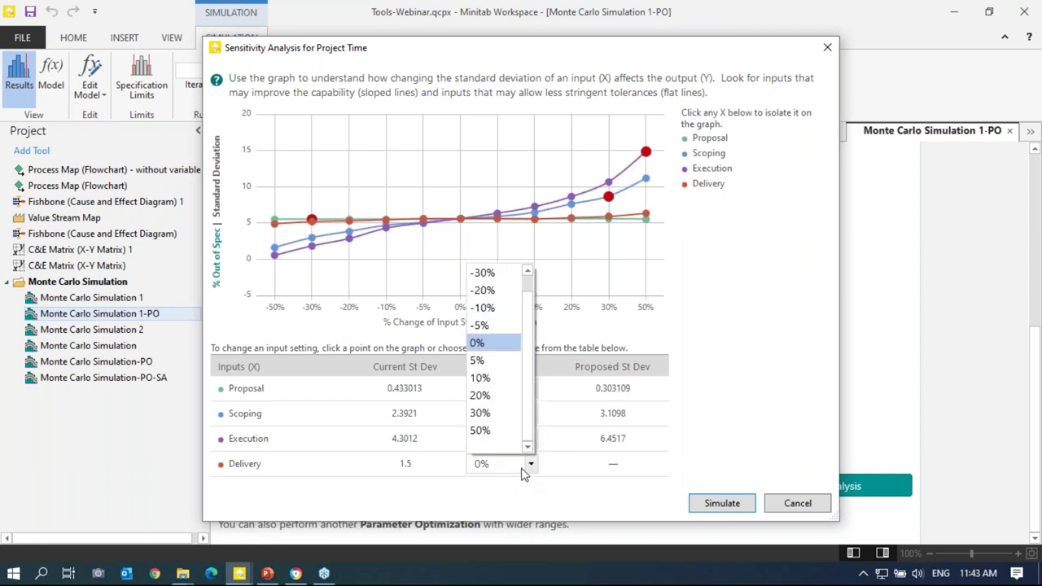
pyautogui.click(492, 413)
pyautogui.click(721, 503)
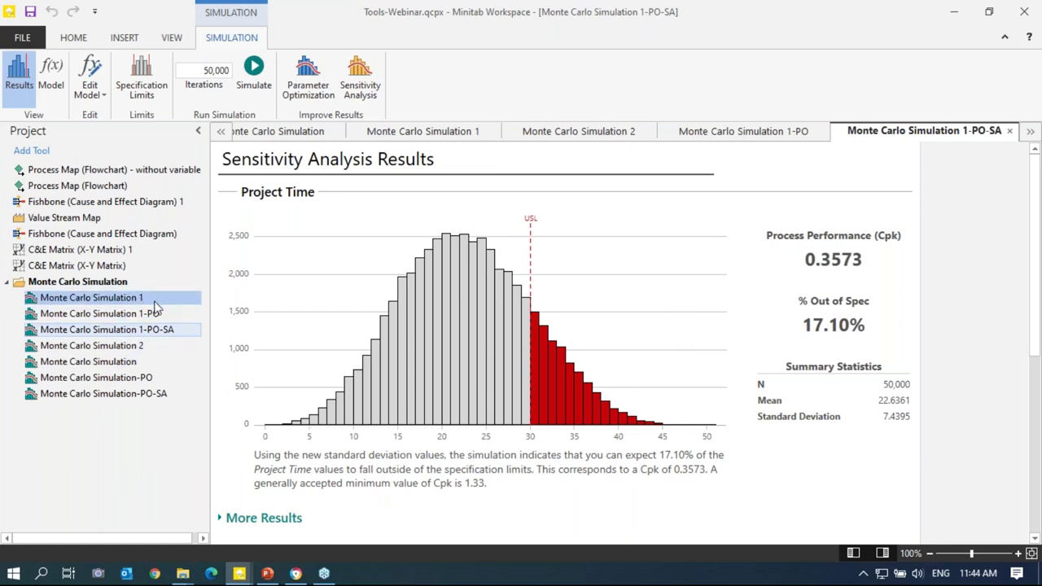
# Step: Review the results of the original Monte Carlo Simulation for comparison
pyautogui.click(458, 134)
pyautogui.click(285, 133)
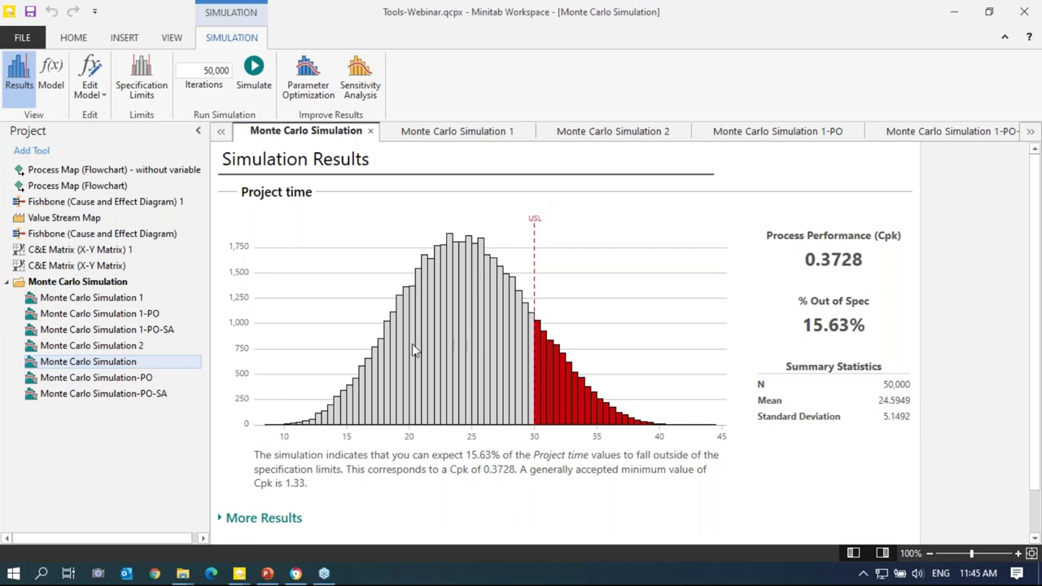
# Step: Switch to the PowerPoint presentation and start the slide show from slide 17 on the Gemba Walk Interview Sheet
pyautogui.click(274, 575)
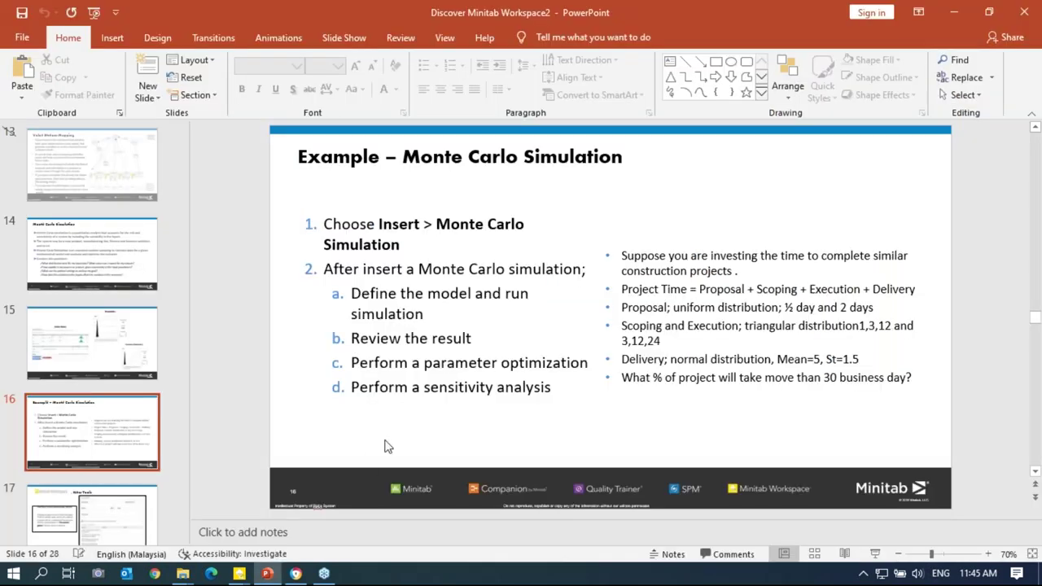
pyautogui.scroll(-1, 389, 448)
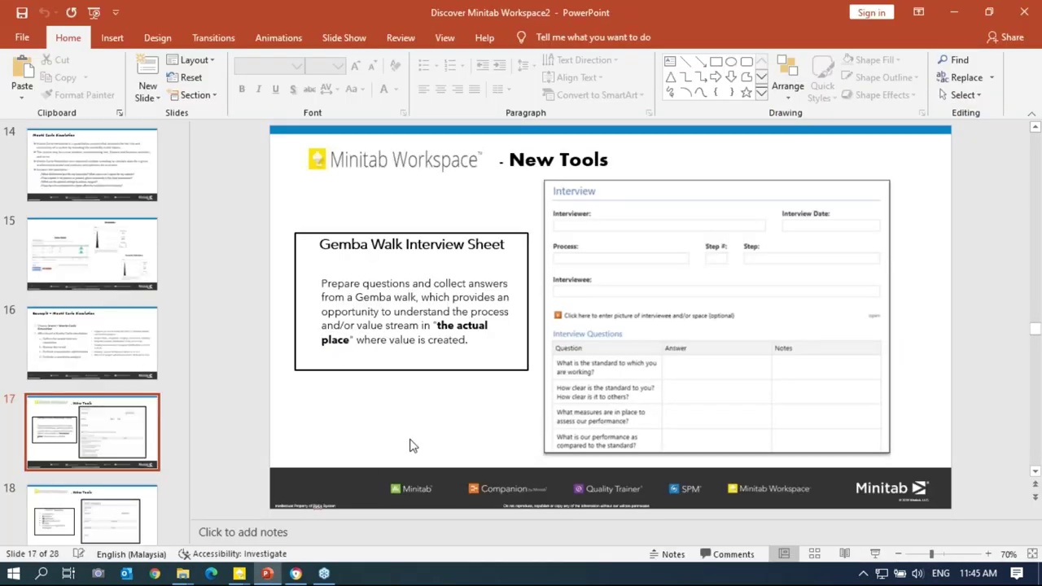
pyautogui.click(872, 555)
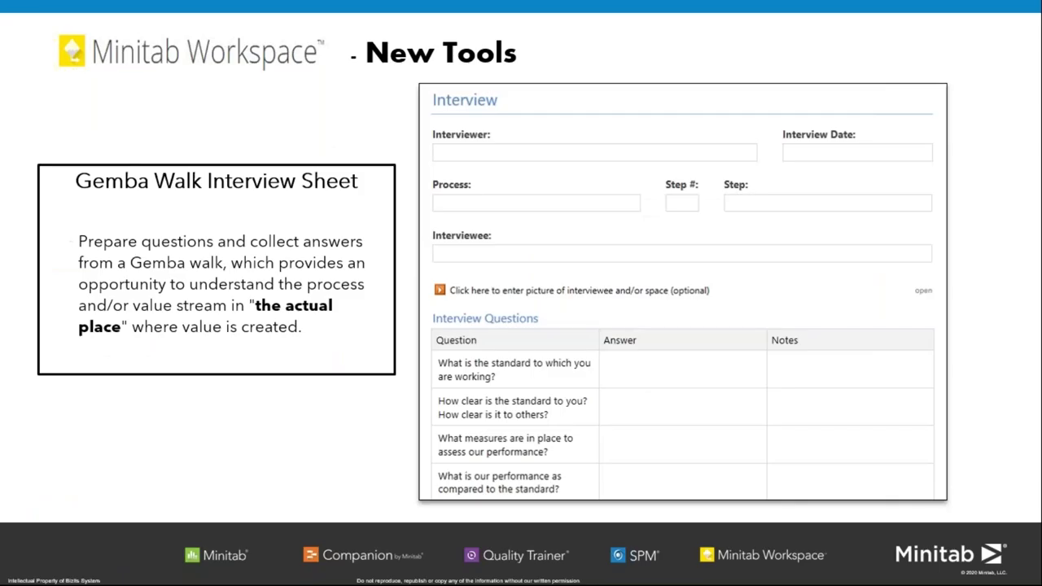